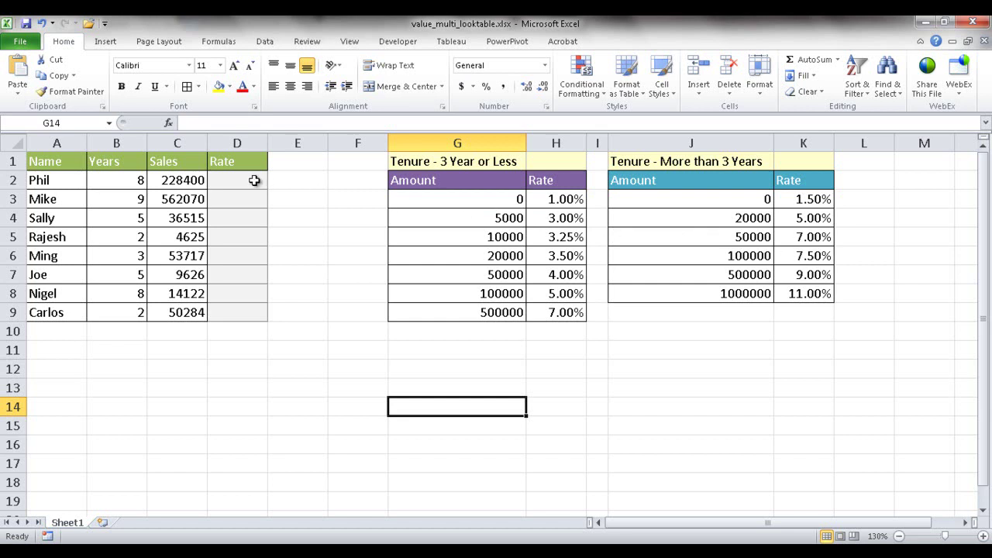
- Start an IF formula in cell D2 with the logical test B2>=3
left_click(254, 180)
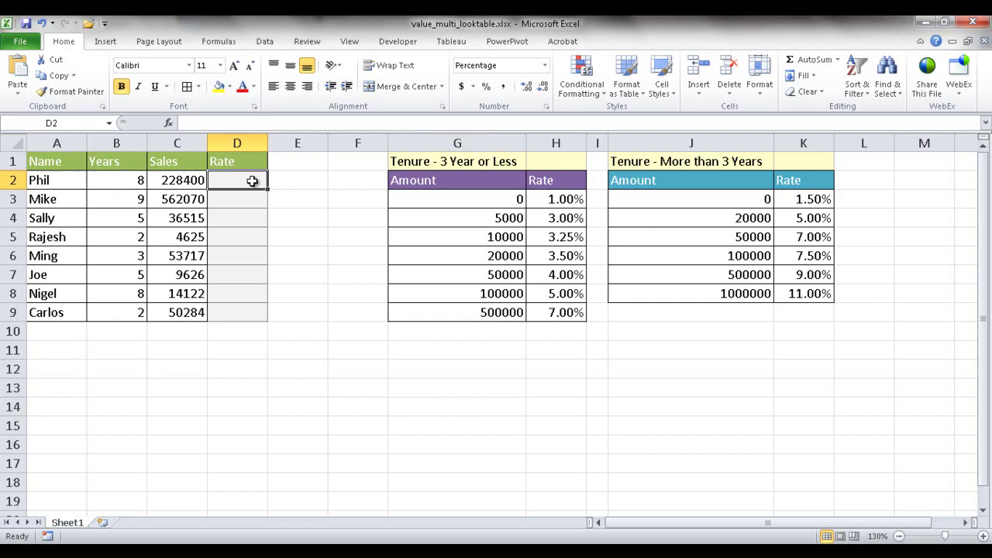
type("=")
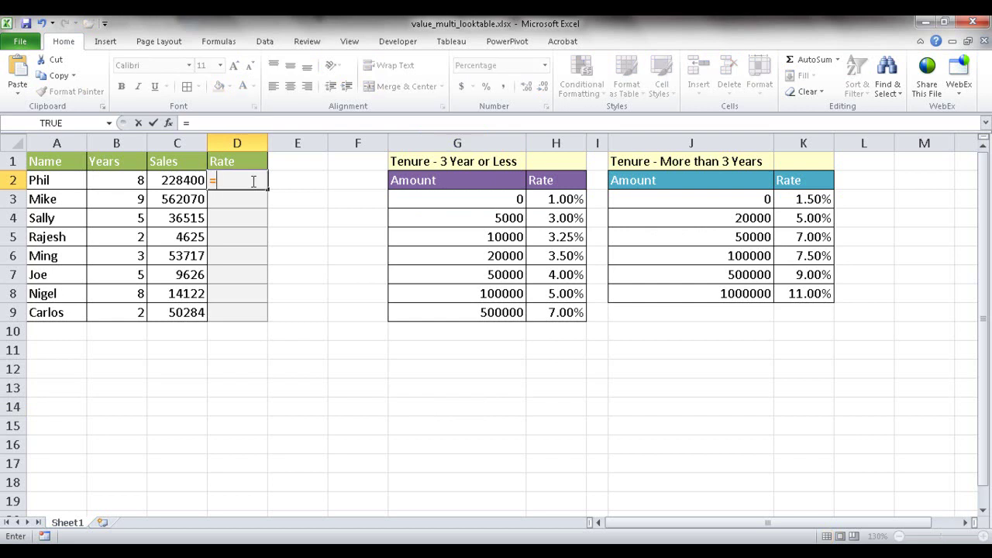
type("if")
key("Tab")
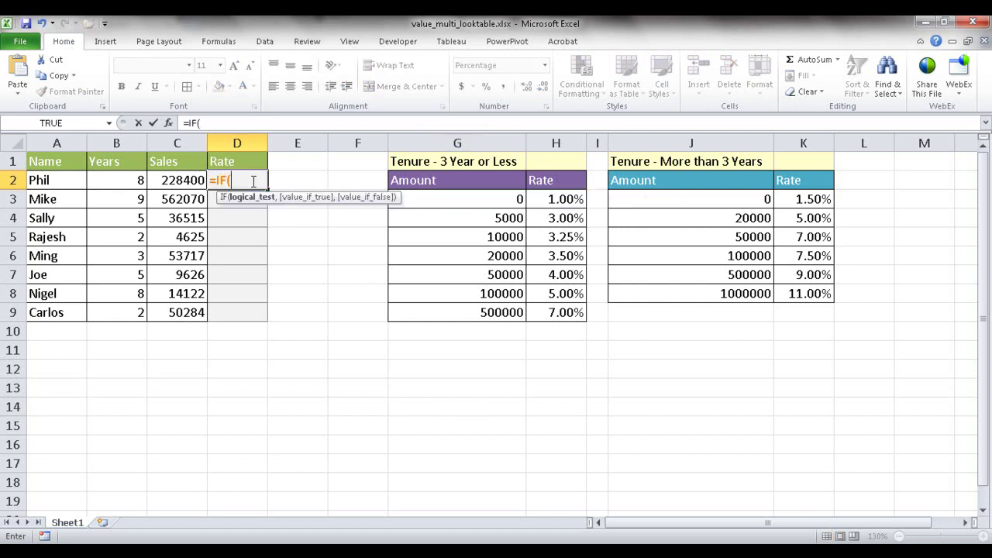
left_click(116, 180)
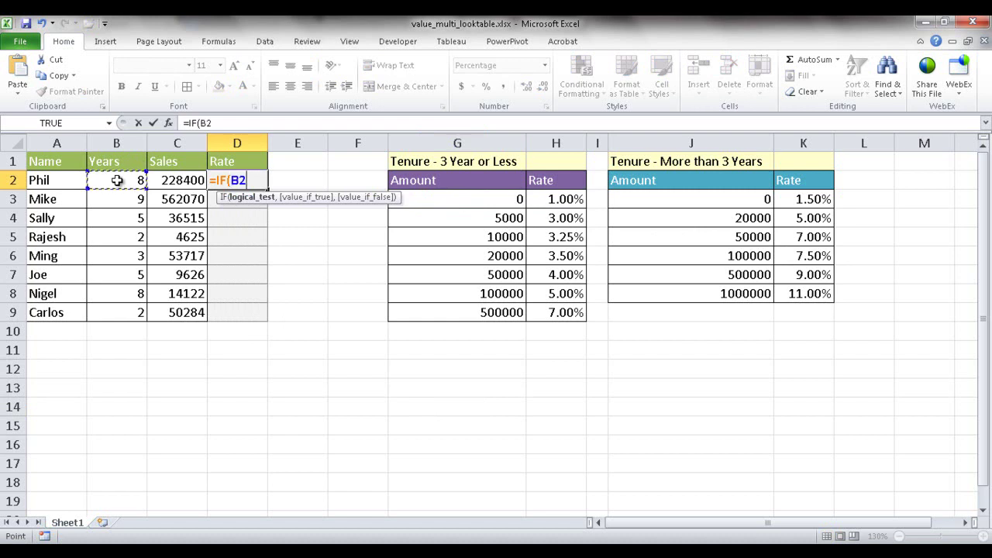
type(">-")
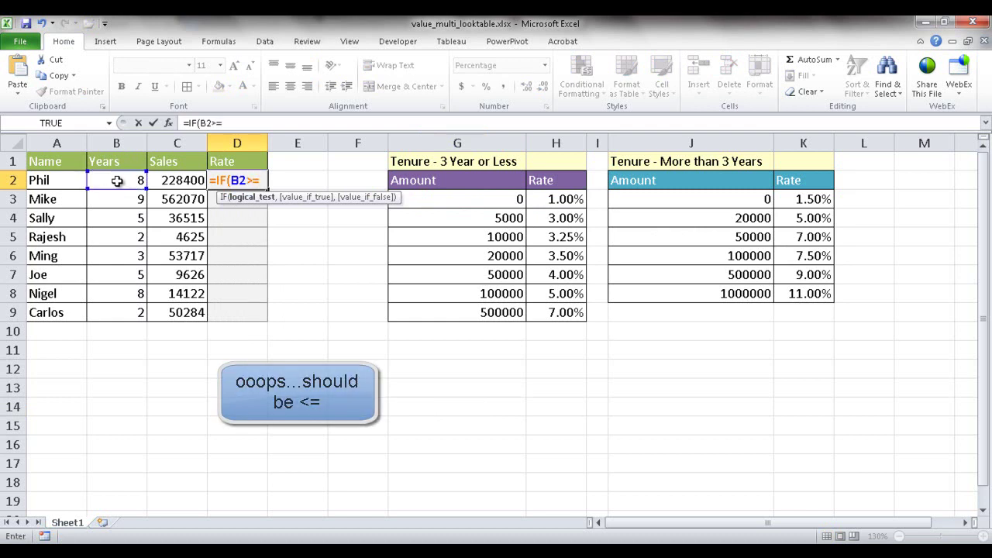
type("3,")
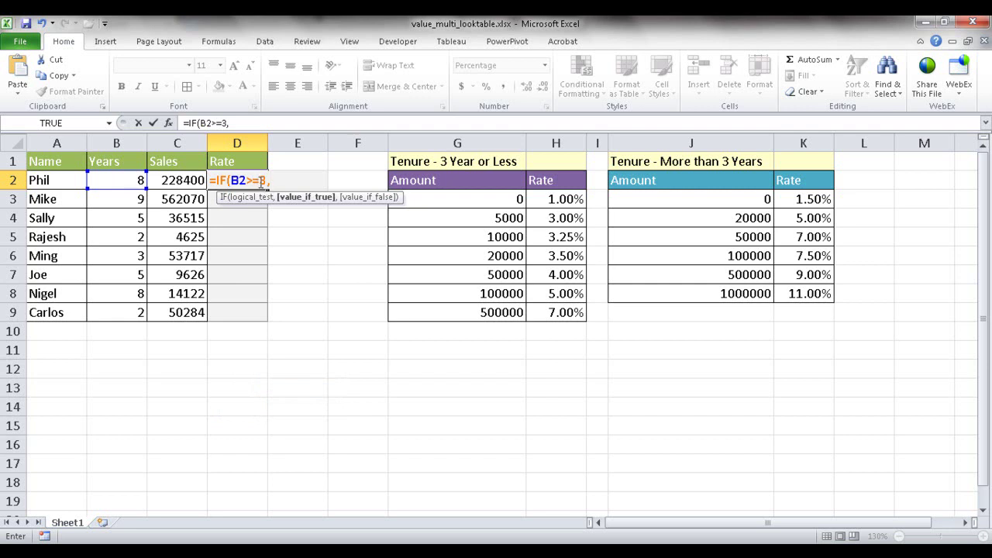
- Add a VLOOKUP as the IF formula's true value, looking up C2 in G3:H9 with column index 2
type("vlo")
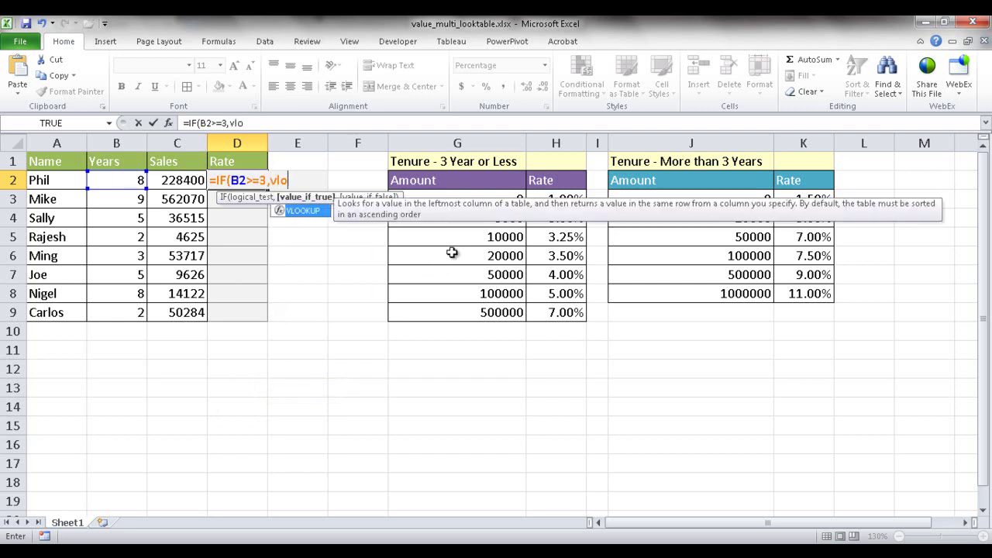
key("Tab")
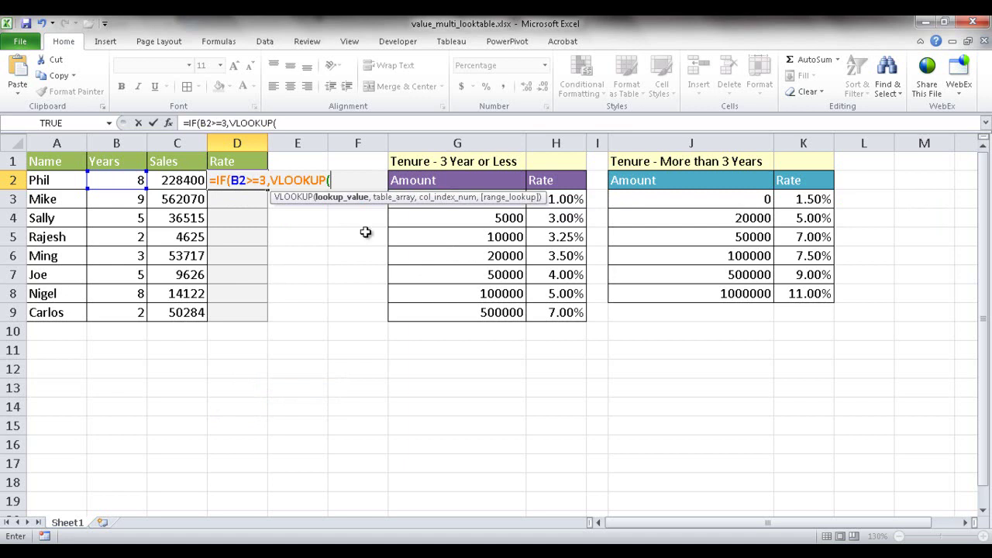
left_click(170, 180)
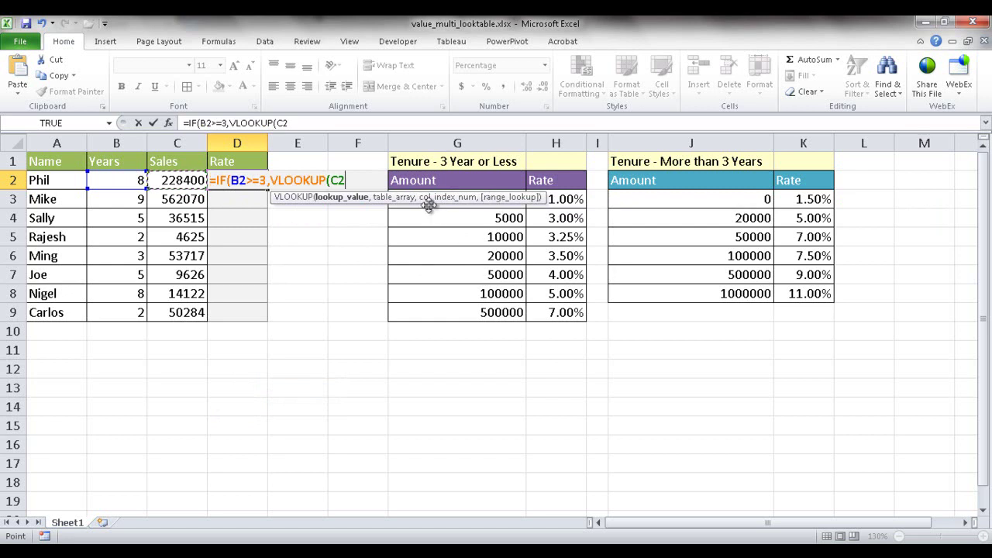
left_click_drag(403, 204, 258, 259)
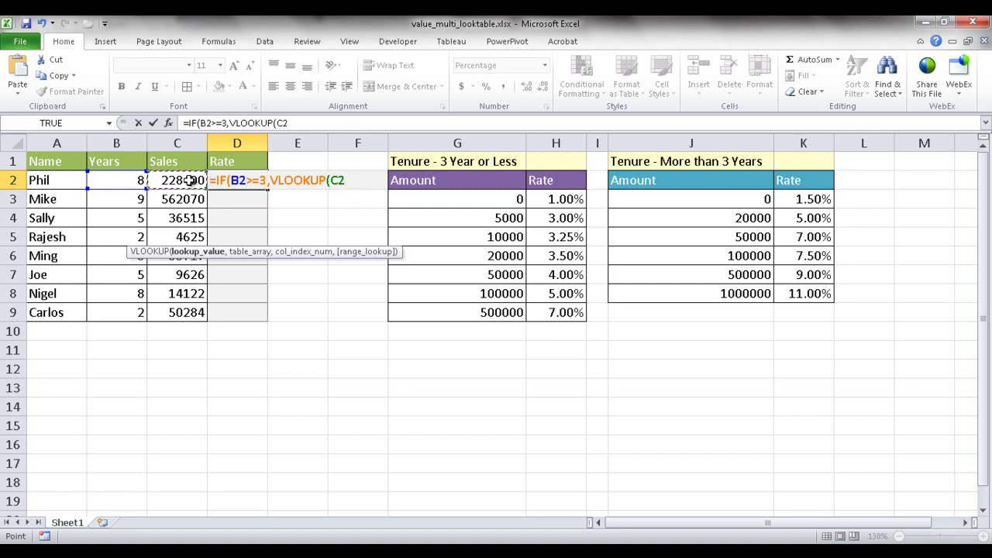
type(",")
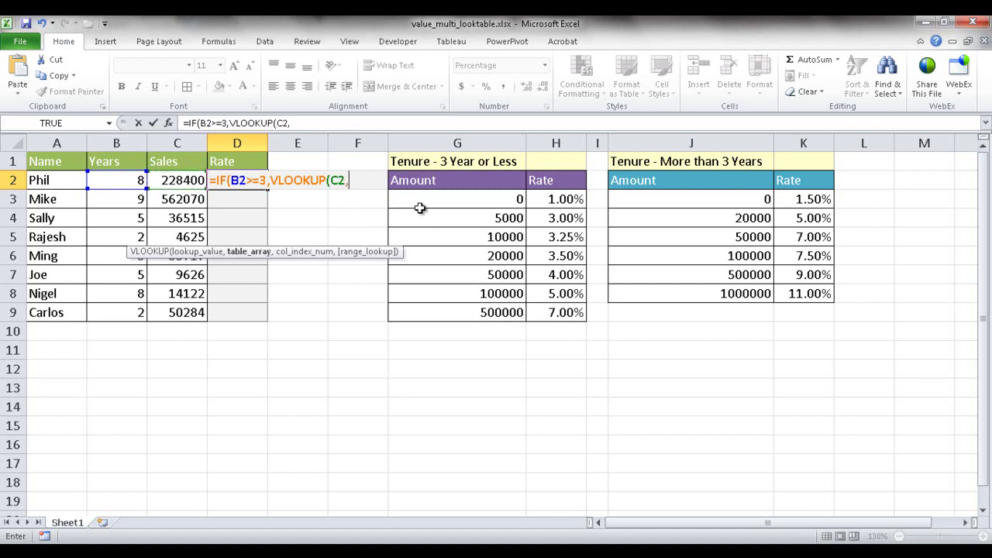
left_click_drag(432, 196, 550, 310)
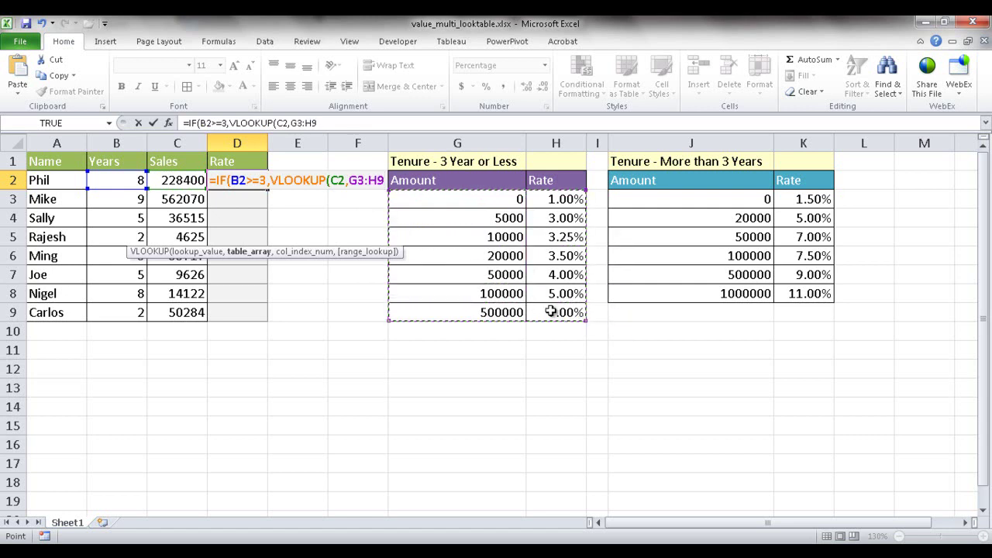
type(",")
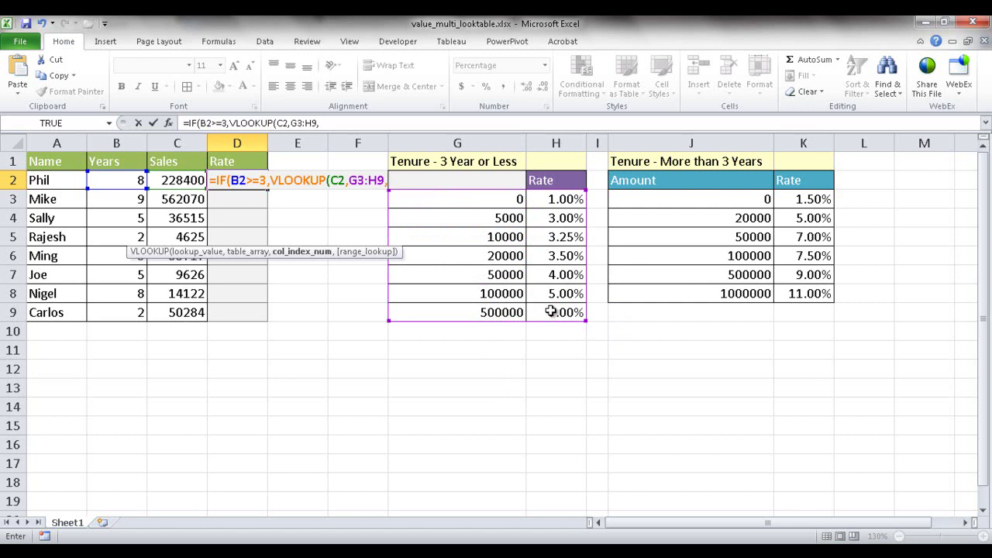
type("2")
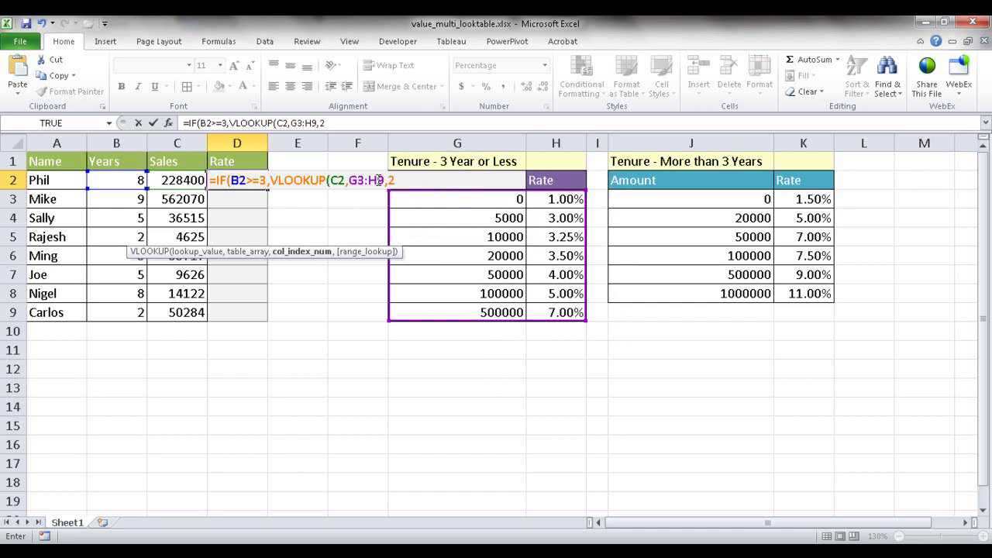
- Make the VLOOKUP's table range absolute as $G$3:$H$9 and complete the function with TRUE for approximate match
left_click_drag(383, 180, 349, 180)
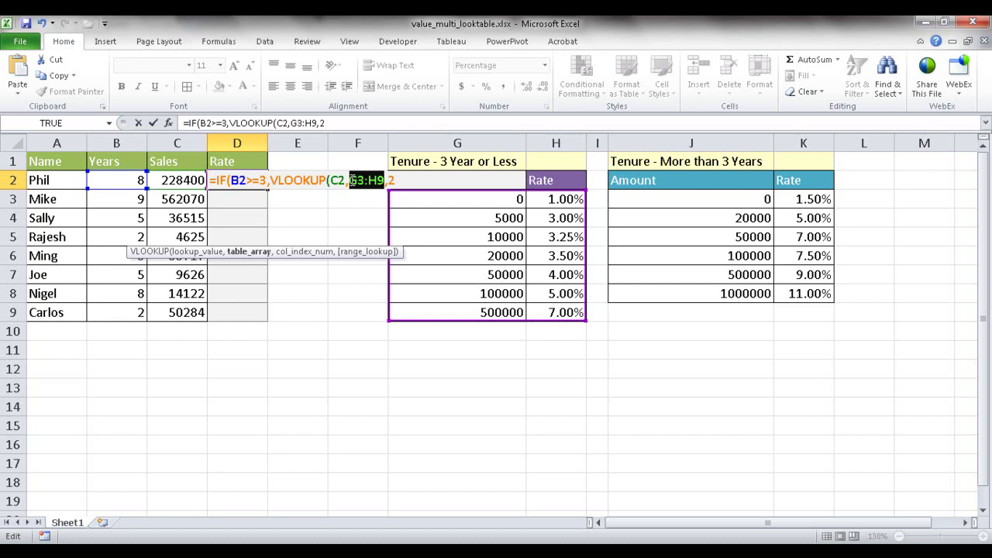
key("F4")
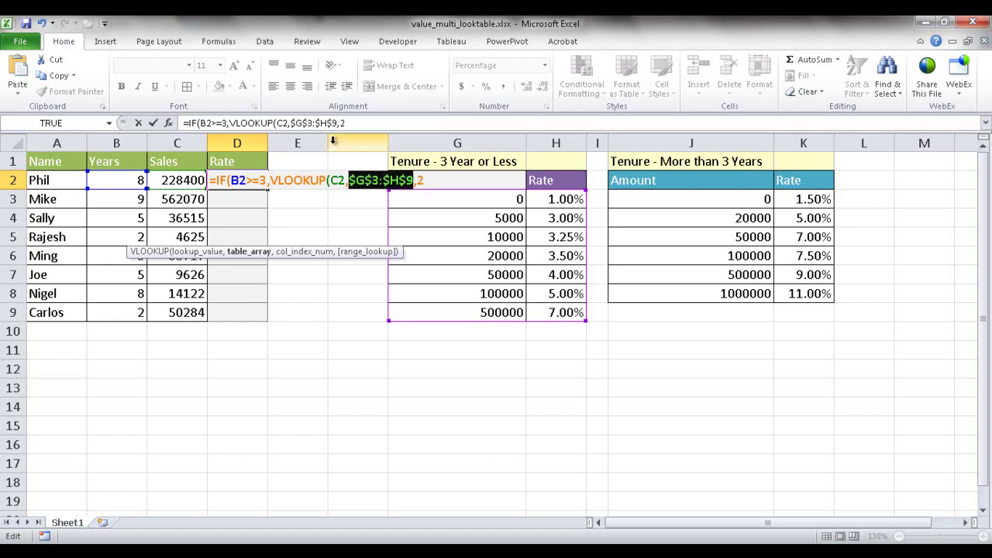
left_click(356, 123)
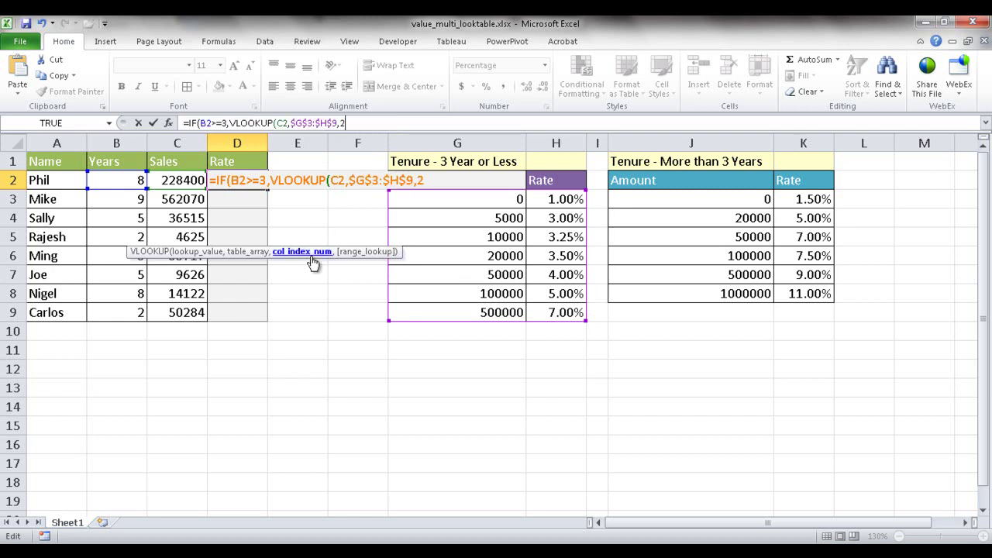
type(",")
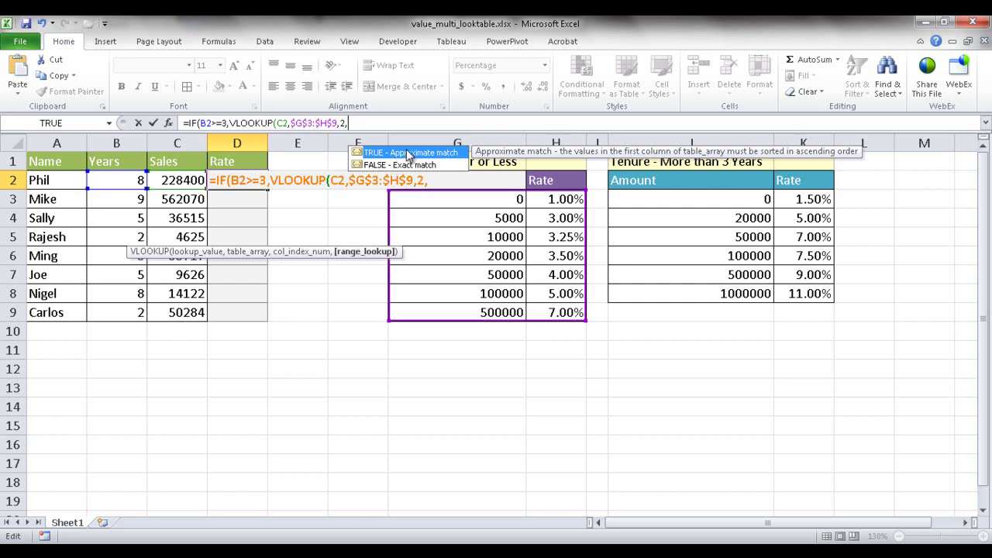
double_click(409, 153)
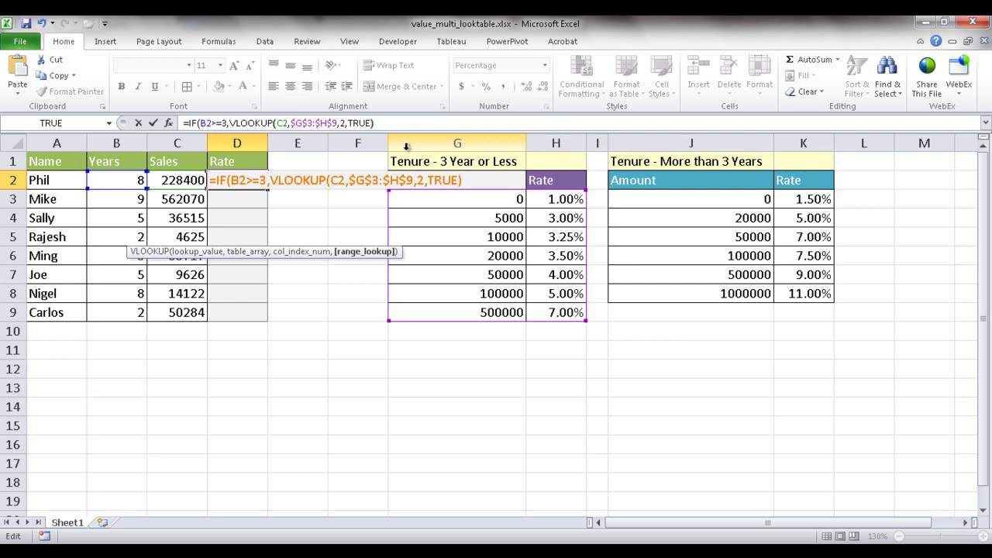
type("),")
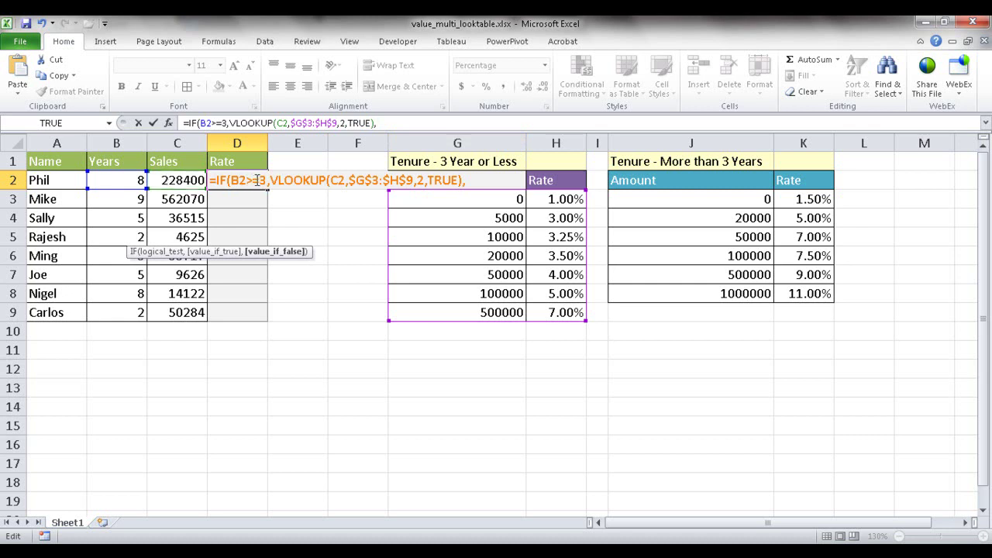
- Correct the comparison operator so the IF formula's logical test reads B2<=3
left_click(252, 180)
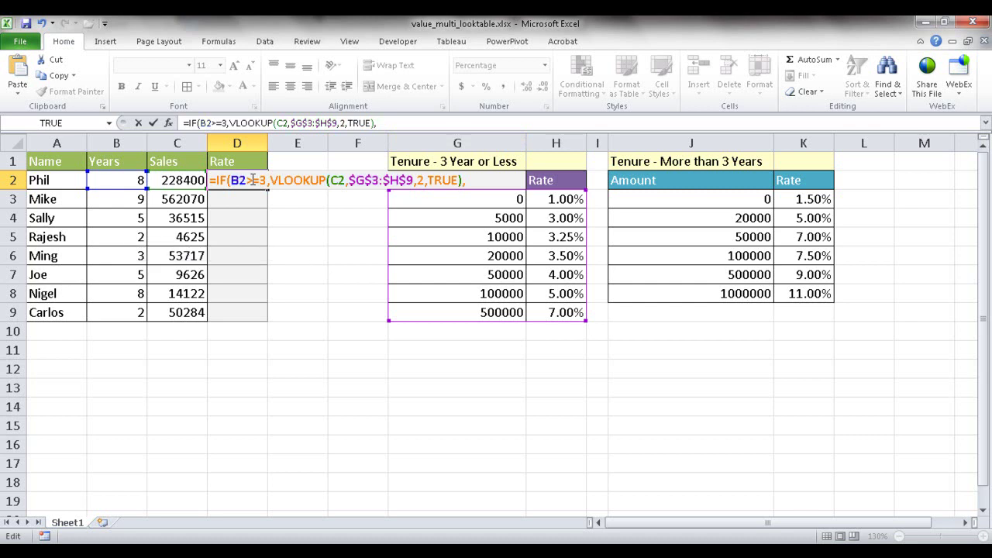
key("BackSpace")
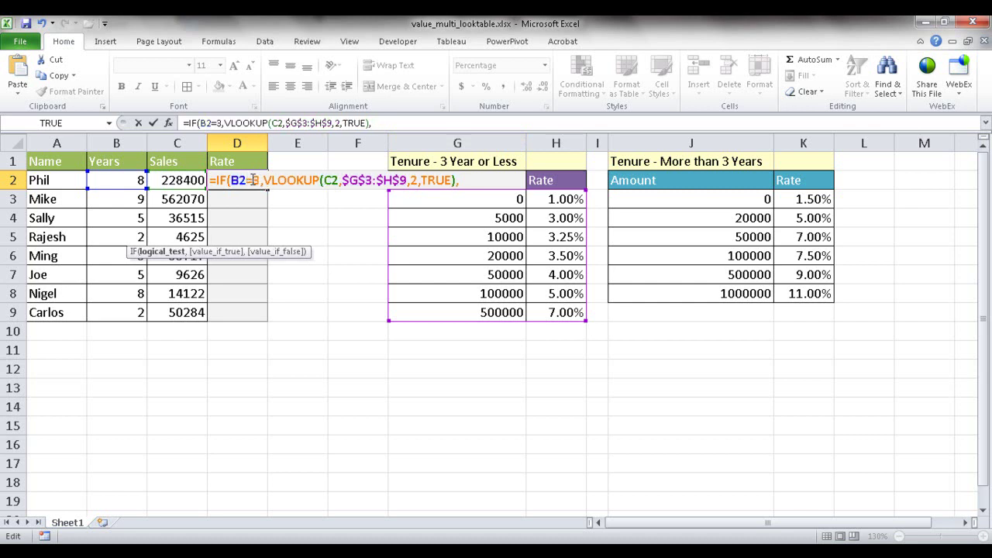
type("<")
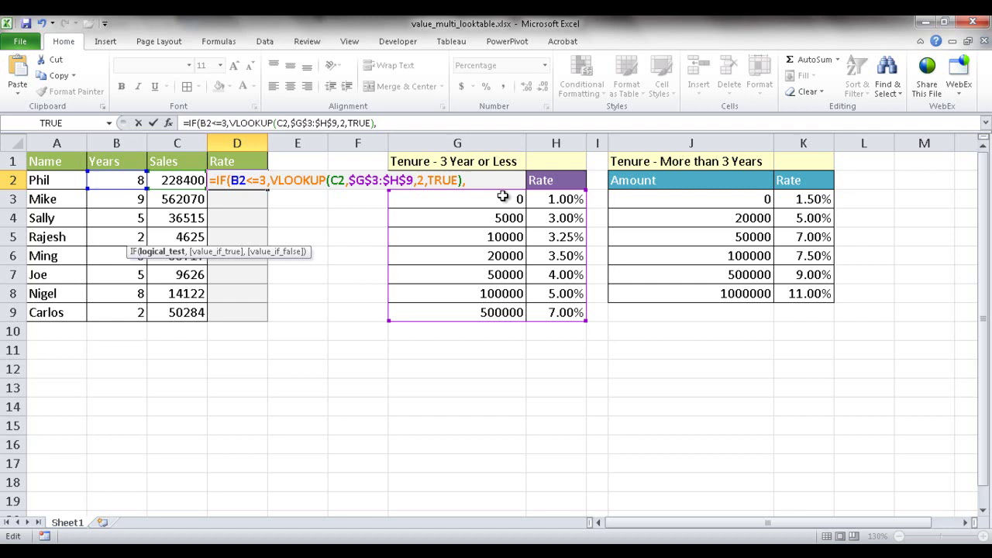
- Add a second VLOOKUP as the IF formula's false value, looking up C2 in the absolute range $J$3:$K$8
left_click(390, 122)
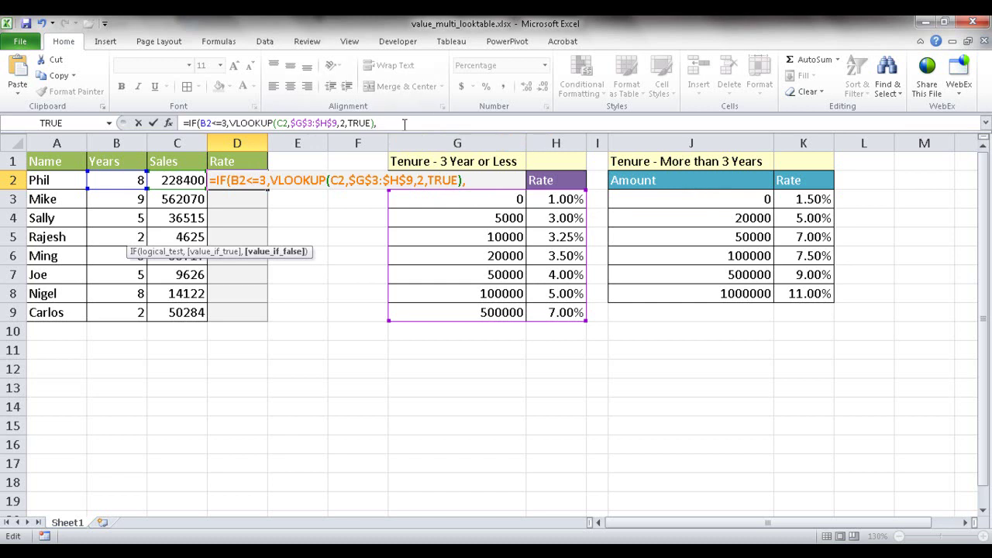
type("vlo")
key("Tab")
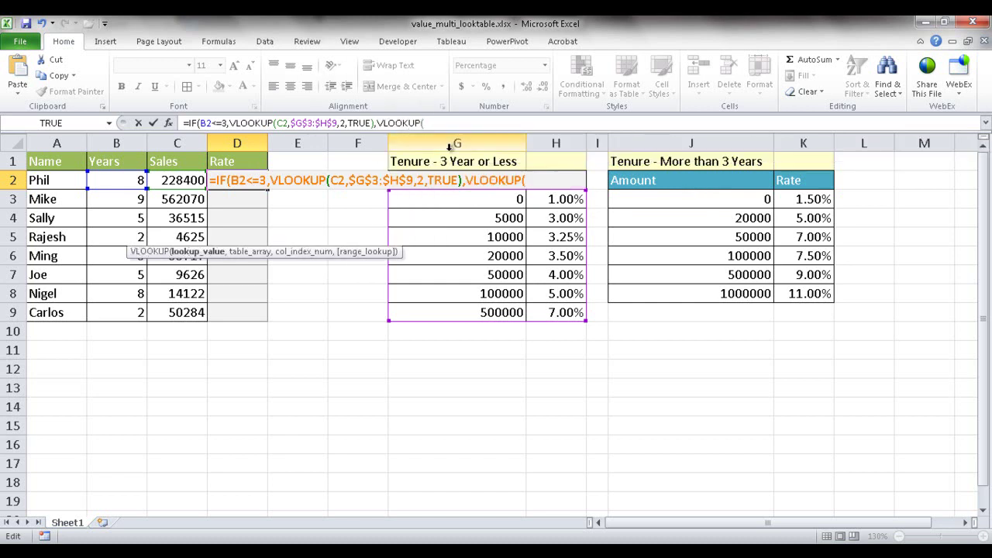
left_click(186, 180)
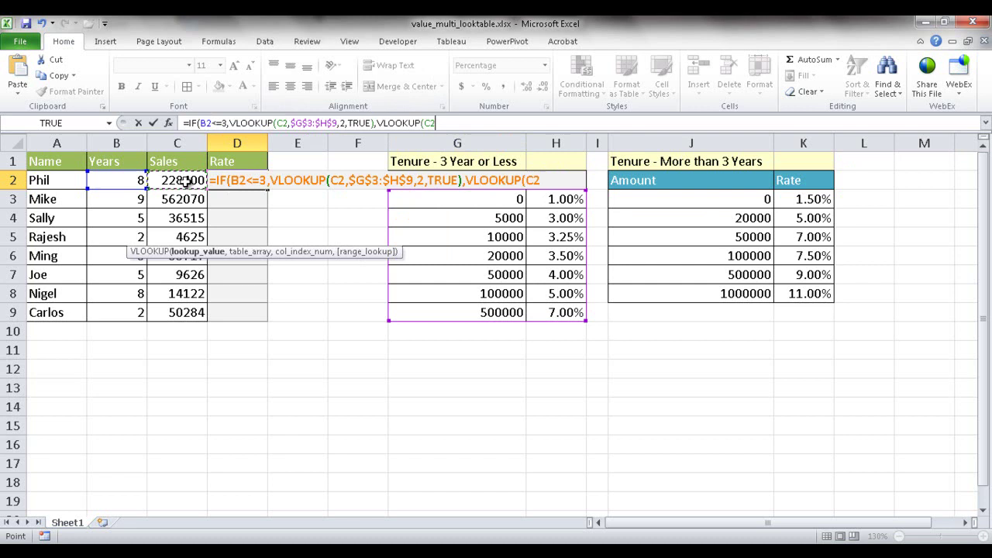
type(",")
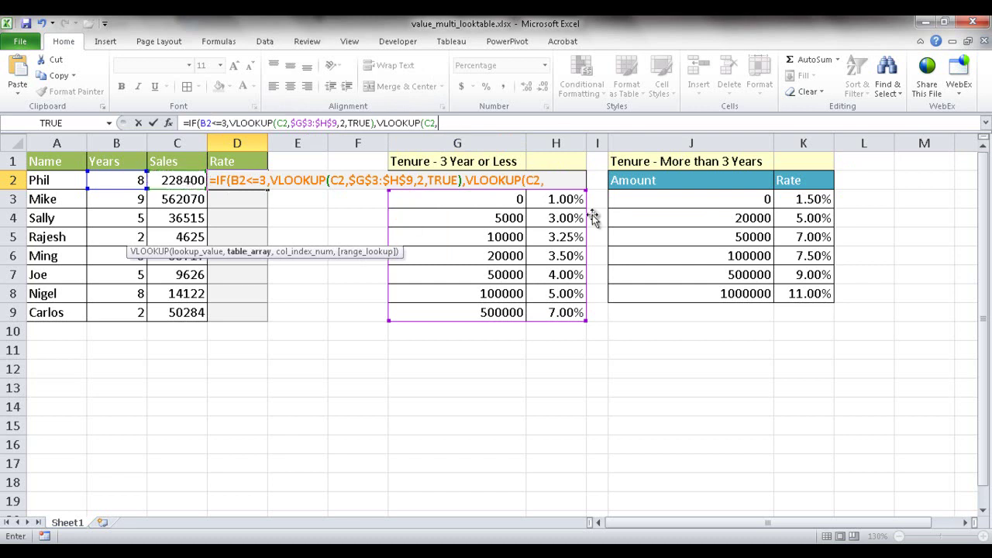
left_click_drag(637, 200, 793, 291)
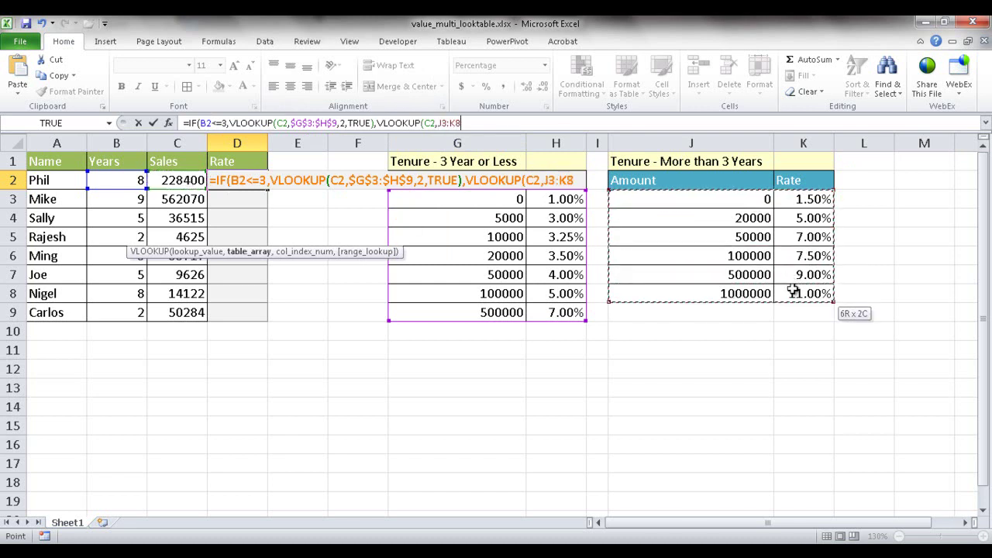
key("F4")
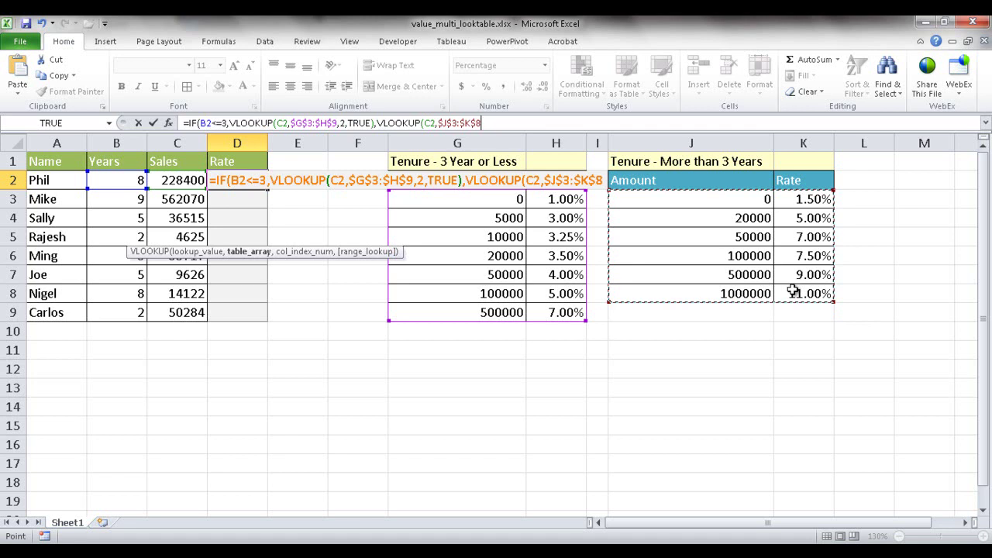
type(",")
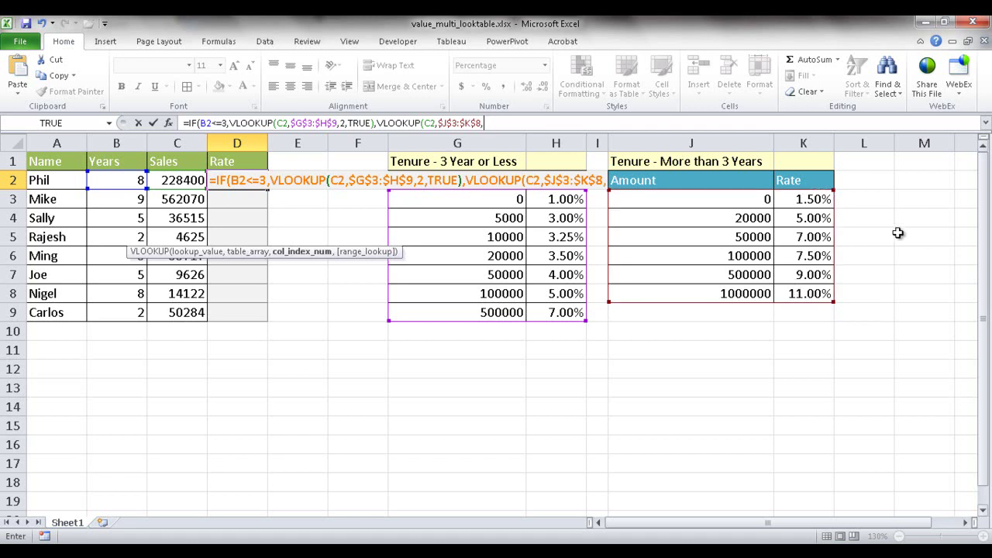
- Complete the second VLOOKUP with column index 2 and TRUE for approximate match, then close and enter the IF formula in D2
type("2,")
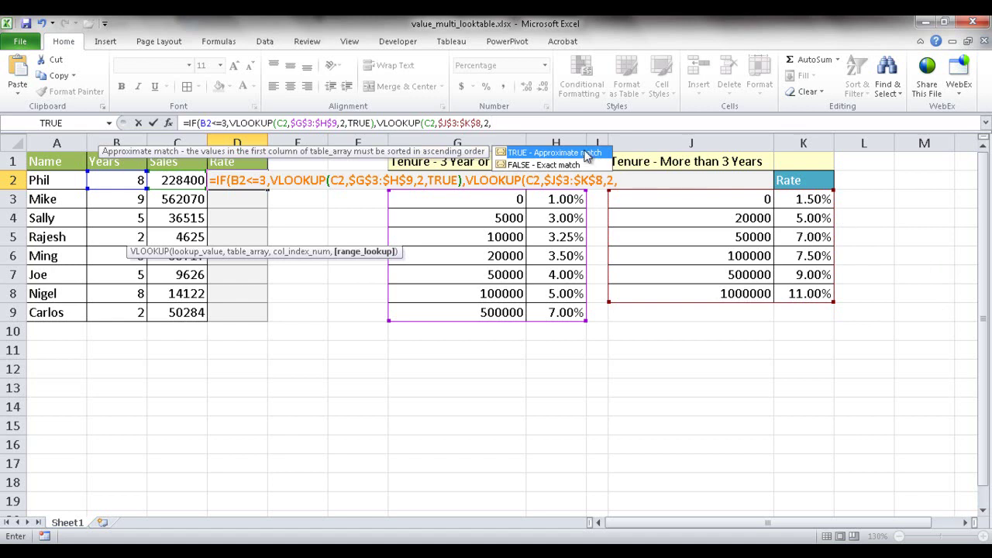
double_click(585, 152)
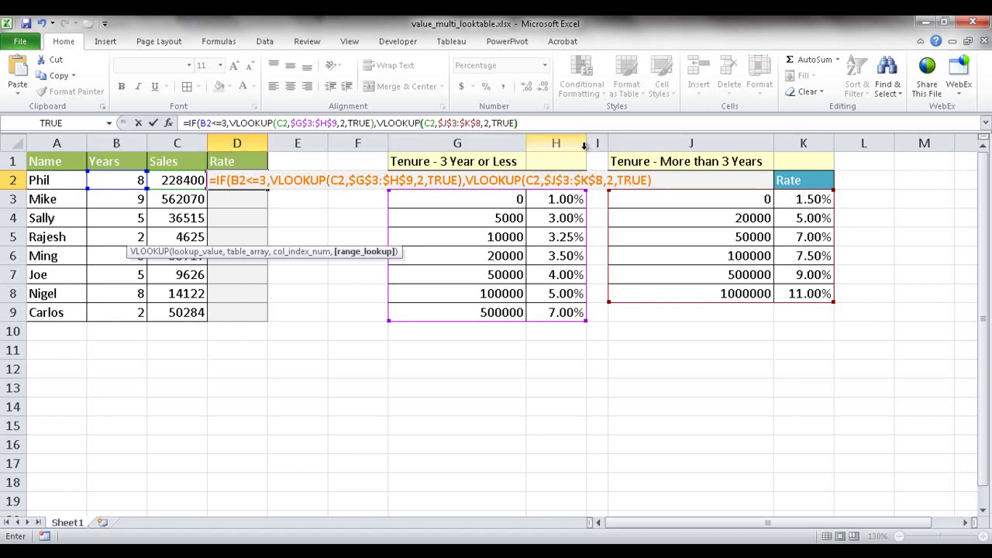
type(")")
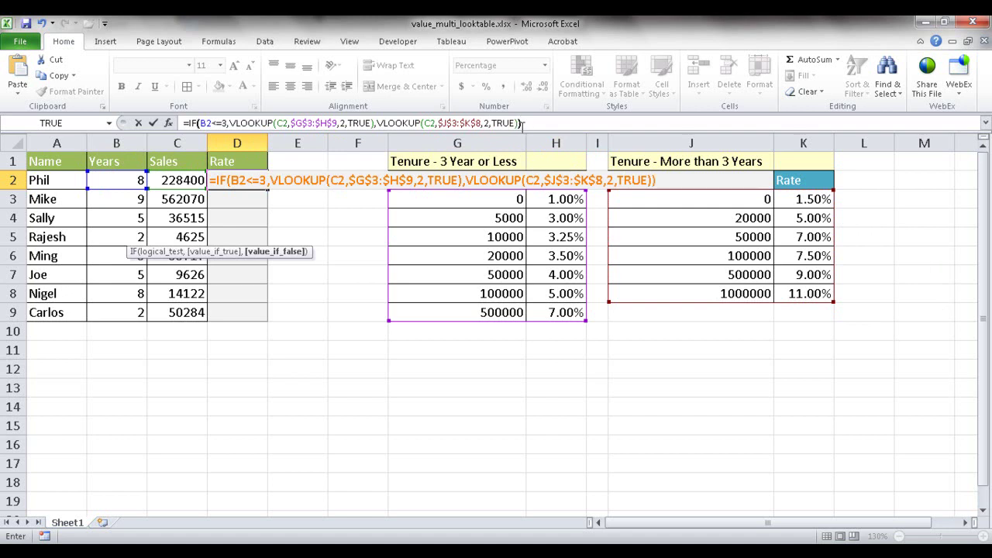
left_click(523, 124)
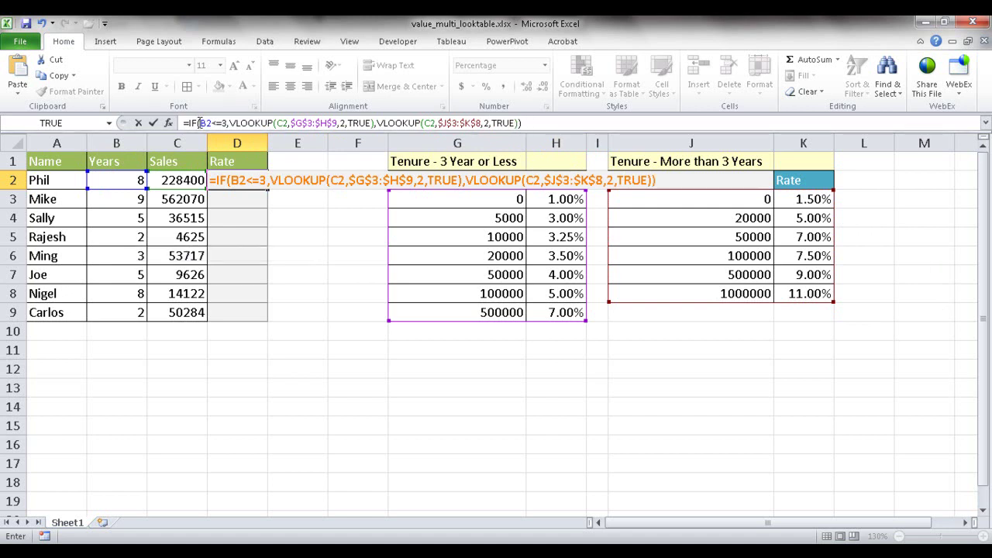
key("Return")
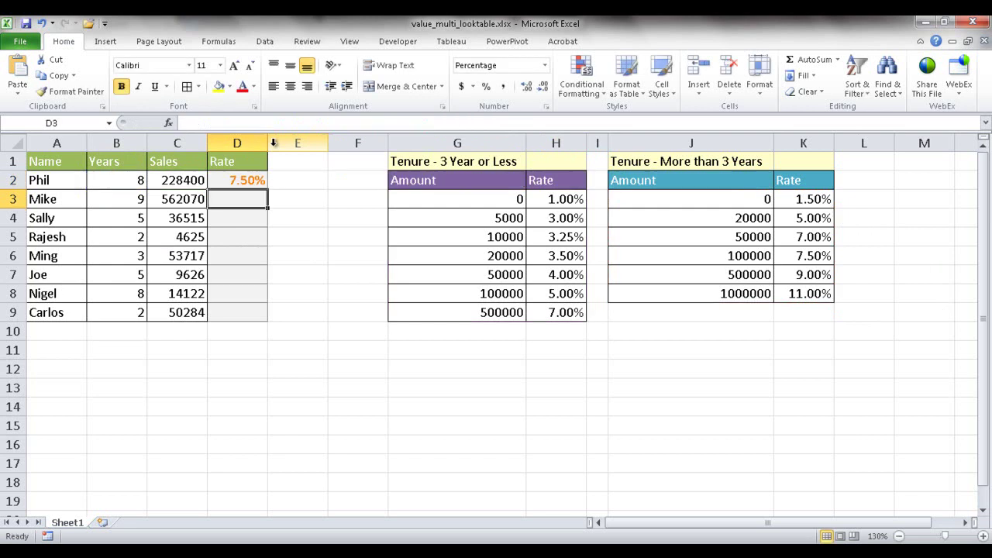
- Set the number format of cell D2 to General
left_click(245, 181)
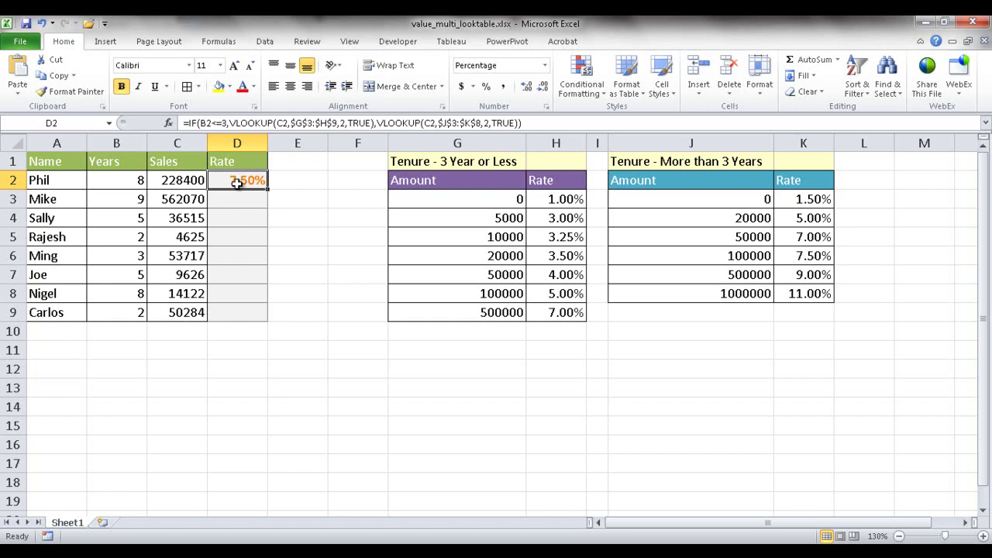
left_click(546, 66)
left_click(541, 82)
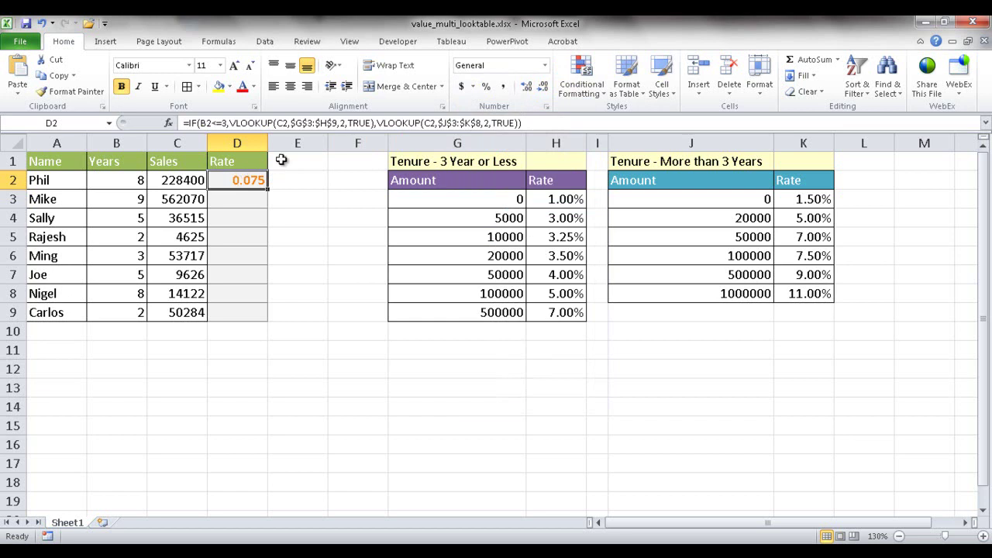
- Format D2 as a percentage with two decimal places and fill its formula down through D9
left_click(486, 87)
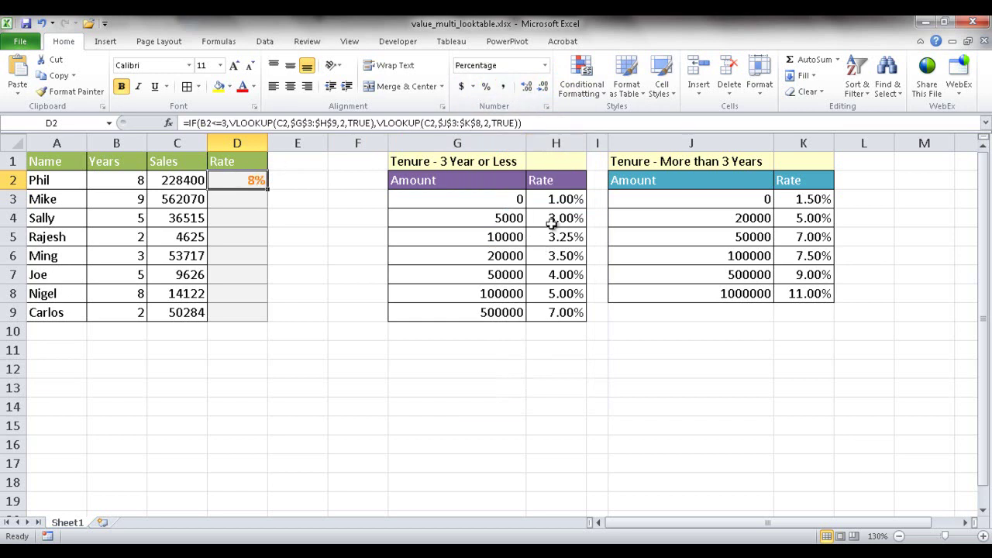
left_click(530, 89)
double_click(267, 189)
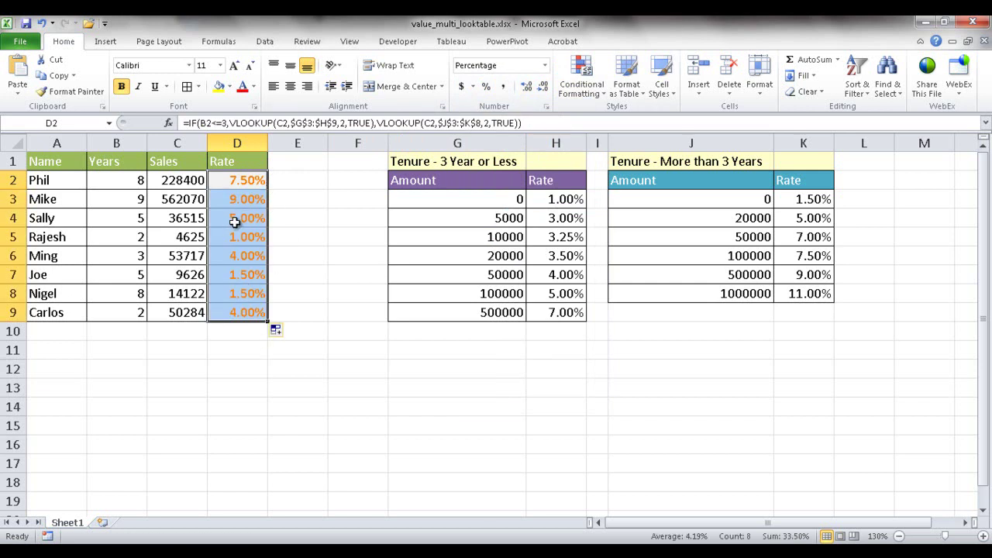
- Check the calculated rates by tracing the years and sales in row 6 to the matching rate in the three-years-or-less table
left_click(135, 219)
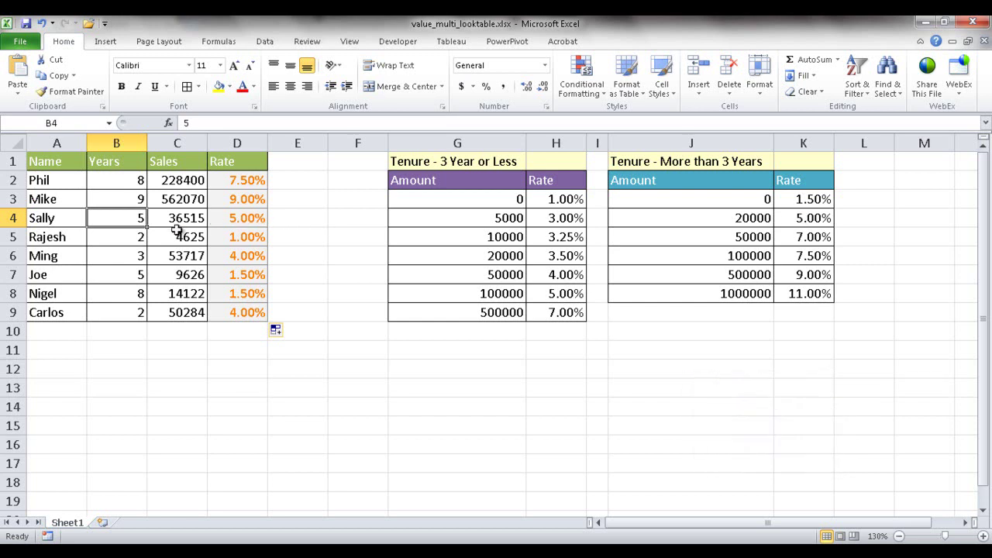
left_click(129, 258)
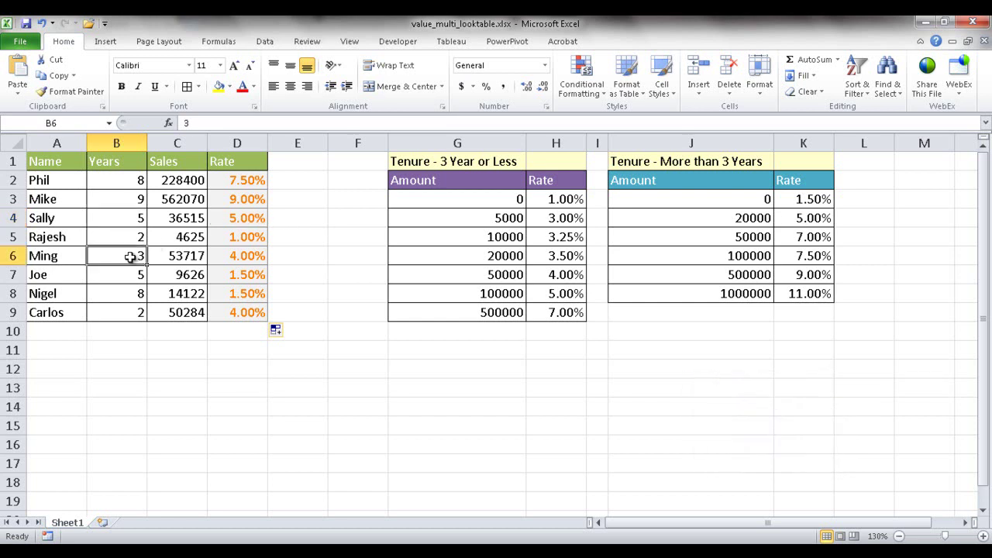
left_click(200, 257)
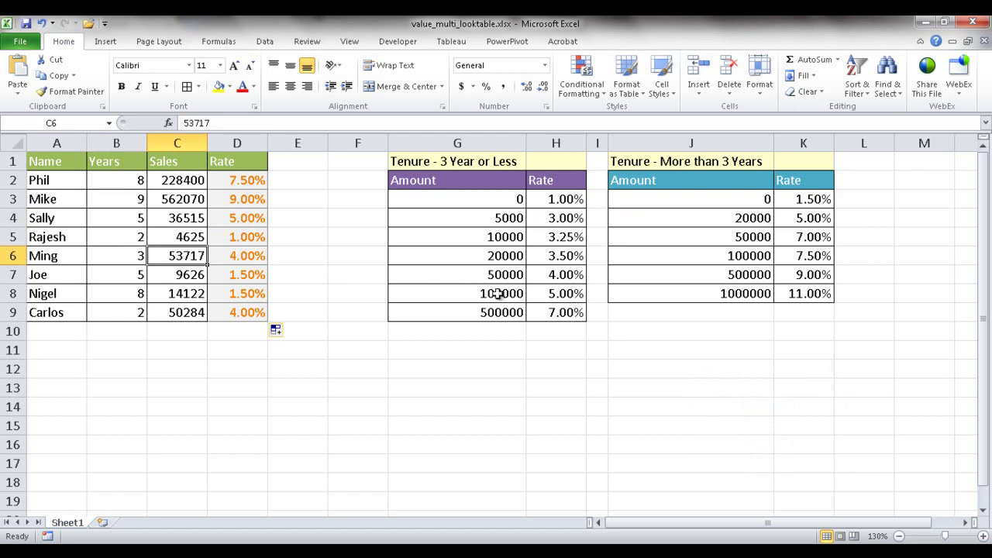
left_click(550, 275)
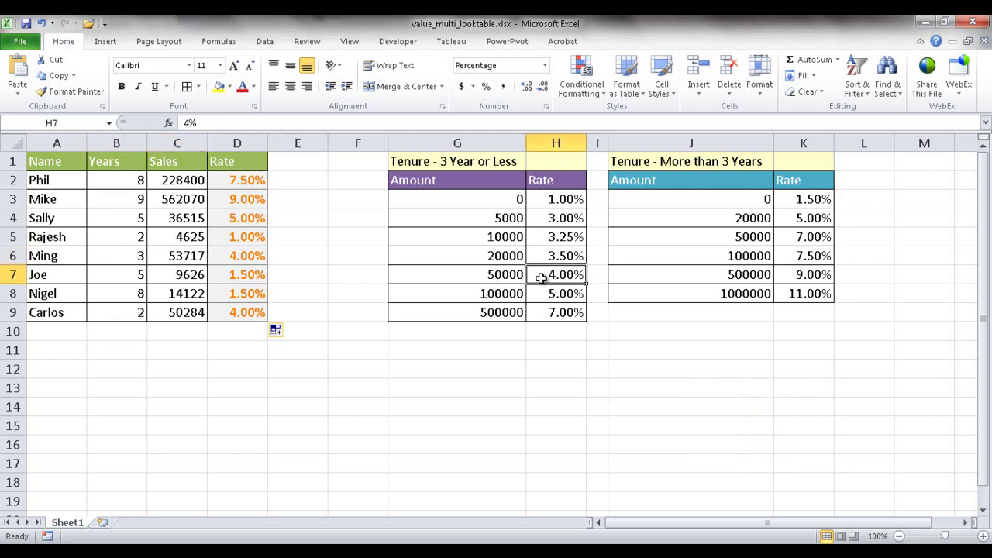
left_click(231, 254)
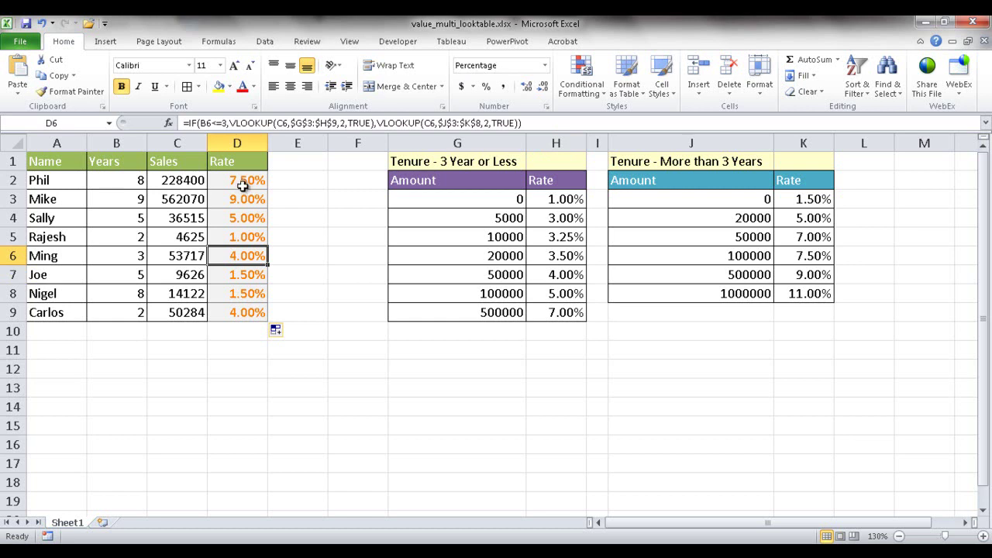
- Step through the IF formula in D4 with Evaluate Formula, keeping the data in view, until fully evaluated, and close the evaluation
left_click(240, 217)
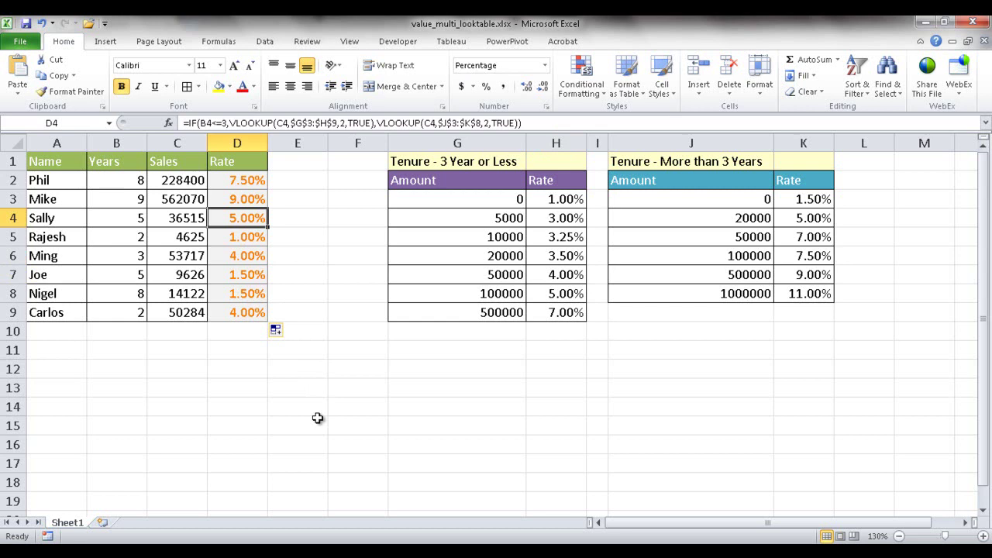
key("alt")
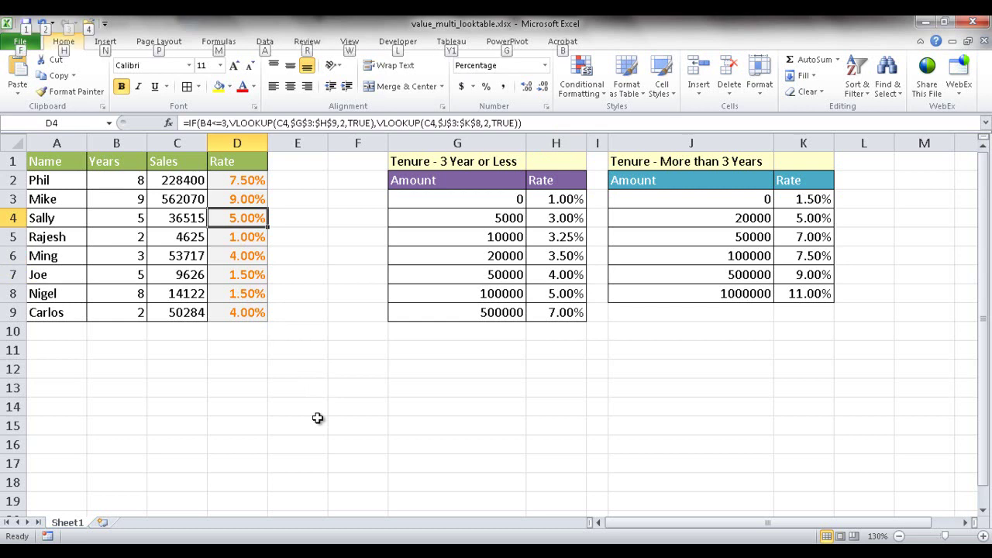
key("t")
key("f")
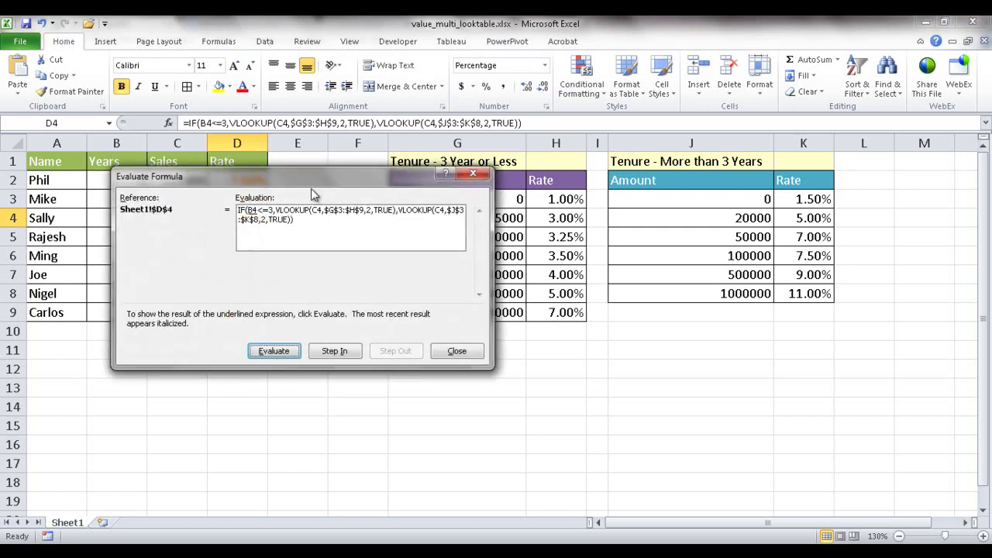
left_click_drag(312, 177, 417, 346)
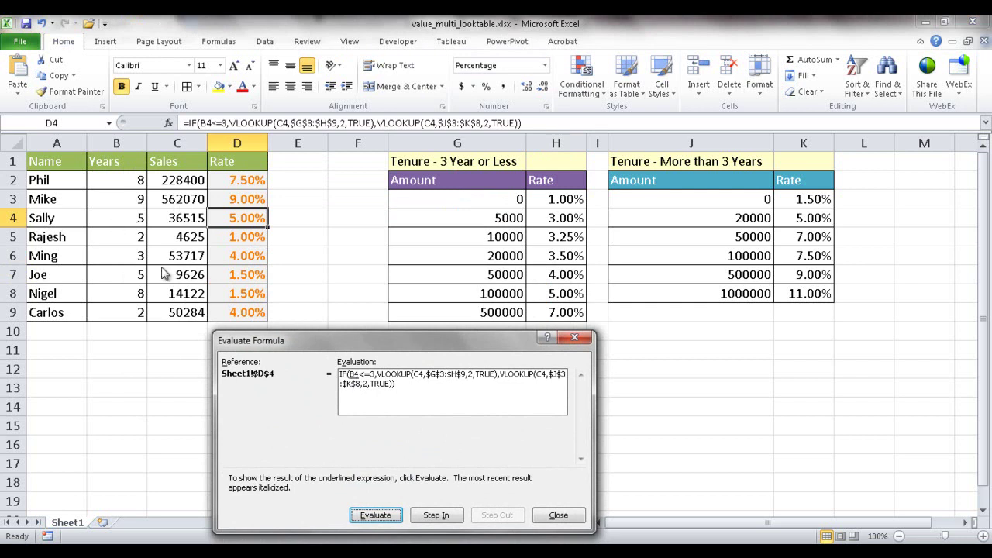
left_click(376, 515)
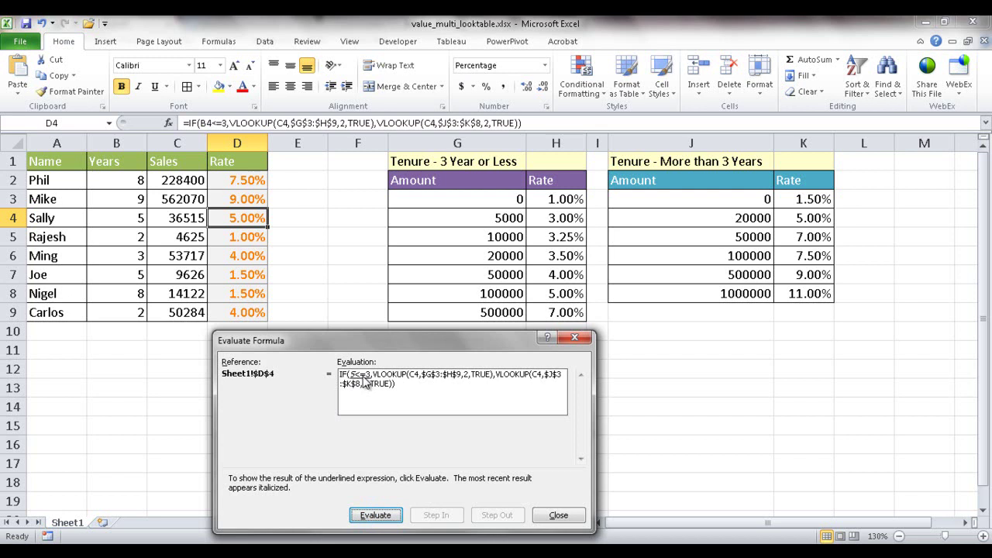
left_click(375, 515)
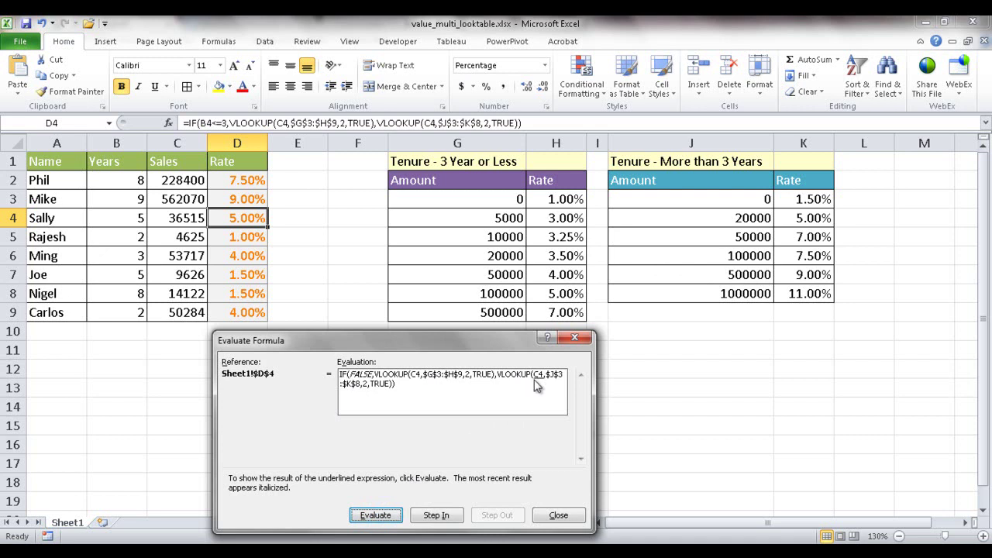
left_click(372, 515)
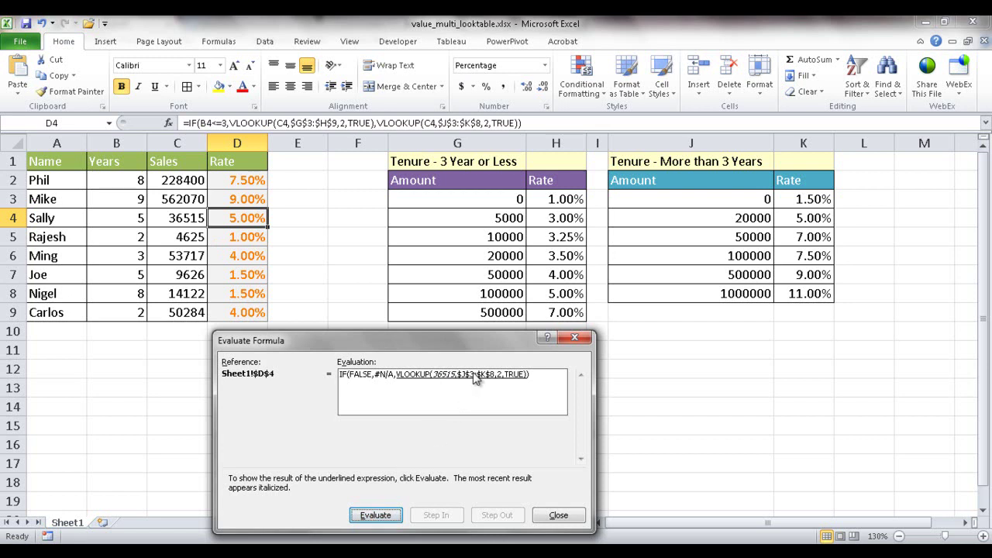
left_click(378, 509)
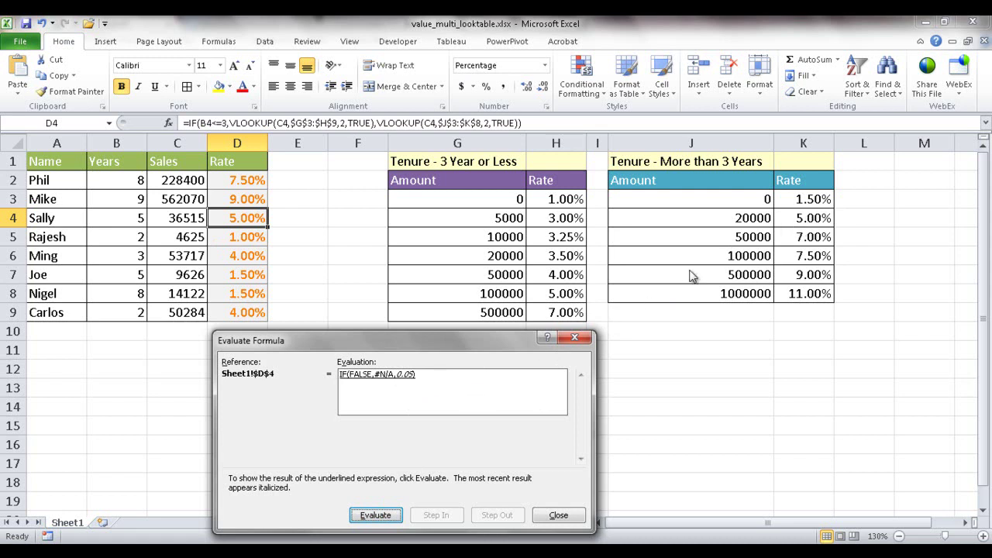
left_click(366, 516)
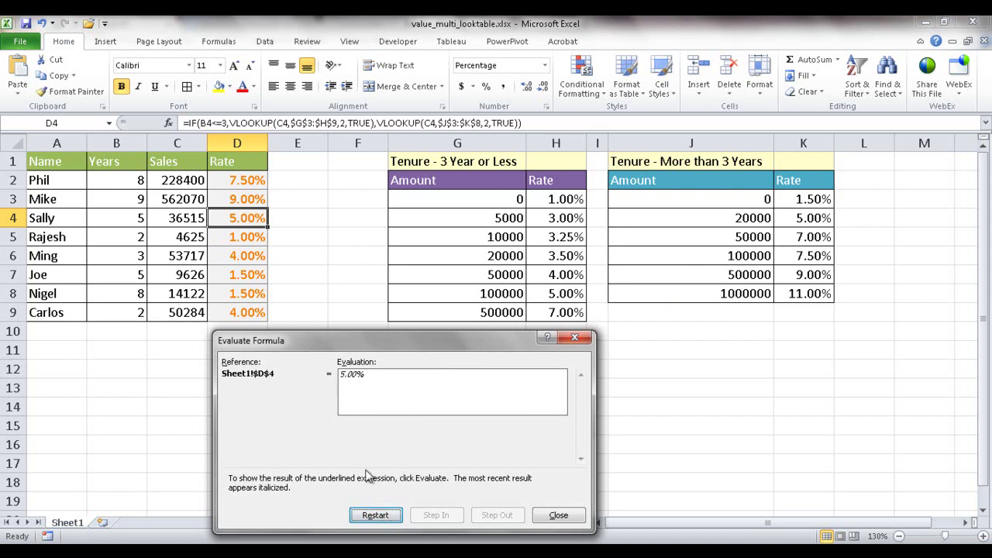
left_click(565, 516)
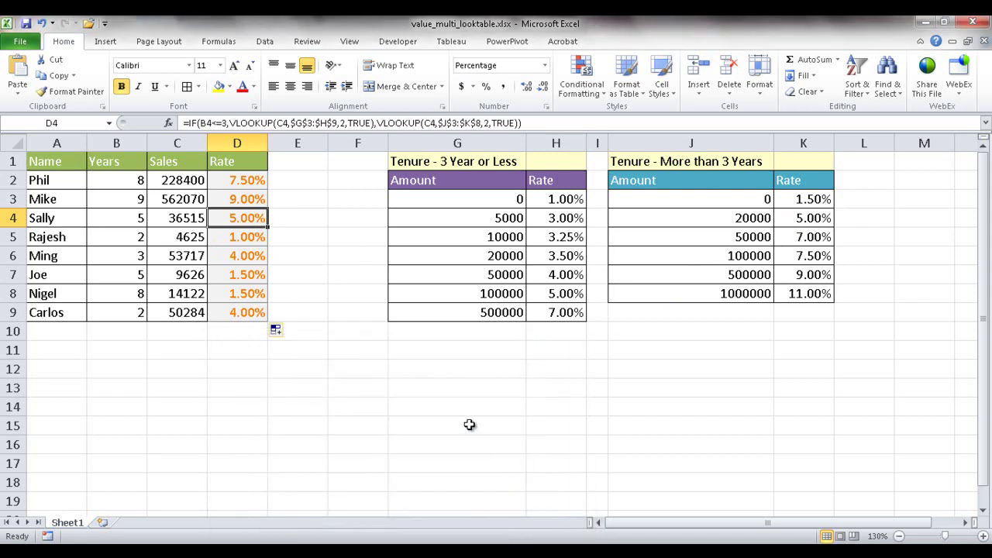